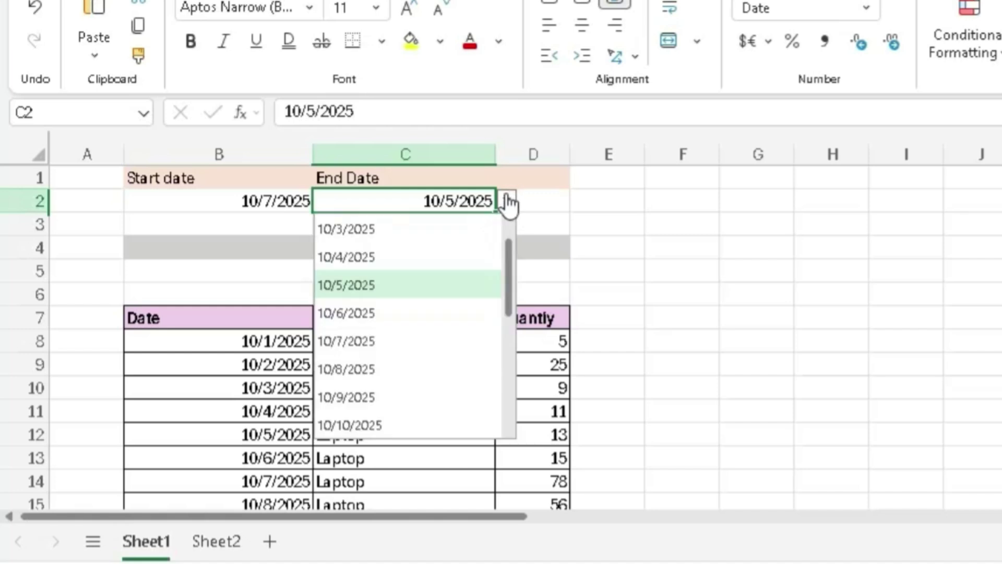
# Set the End Date to 10/9/2025, and view the age group tables on Sheet2 before returning to Sheet1.
pyautogui.click(325, 397)
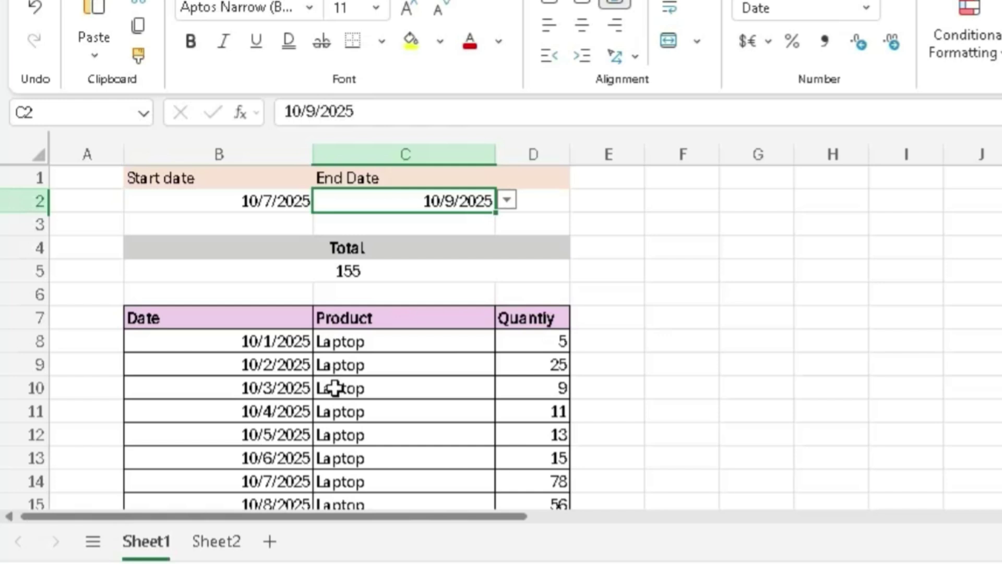
pyautogui.click(216, 542)
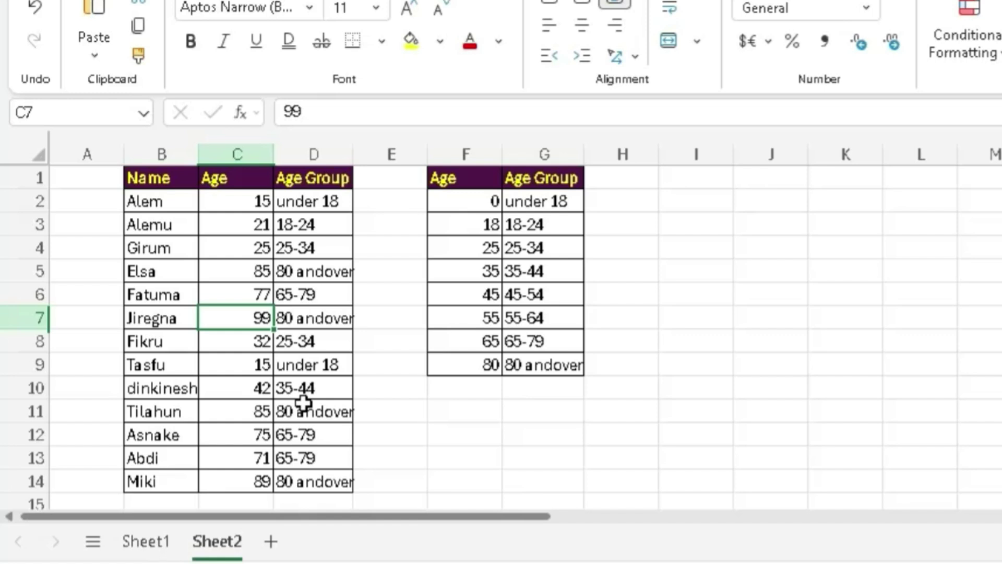
pyautogui.click(136, 541)
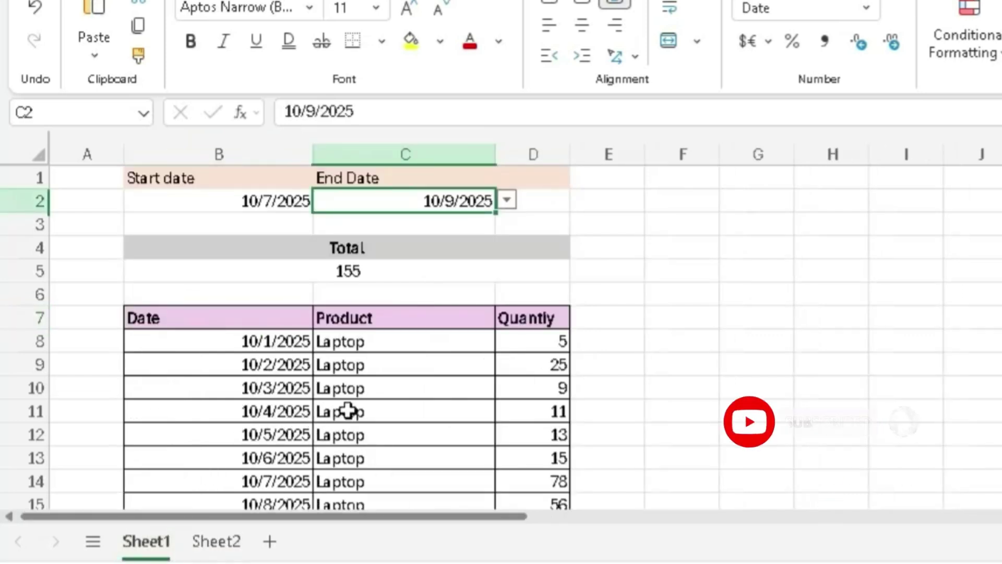
# Clear the existing formula from the merged cell B5 below the Total heading.
pyautogui.click(313, 270)
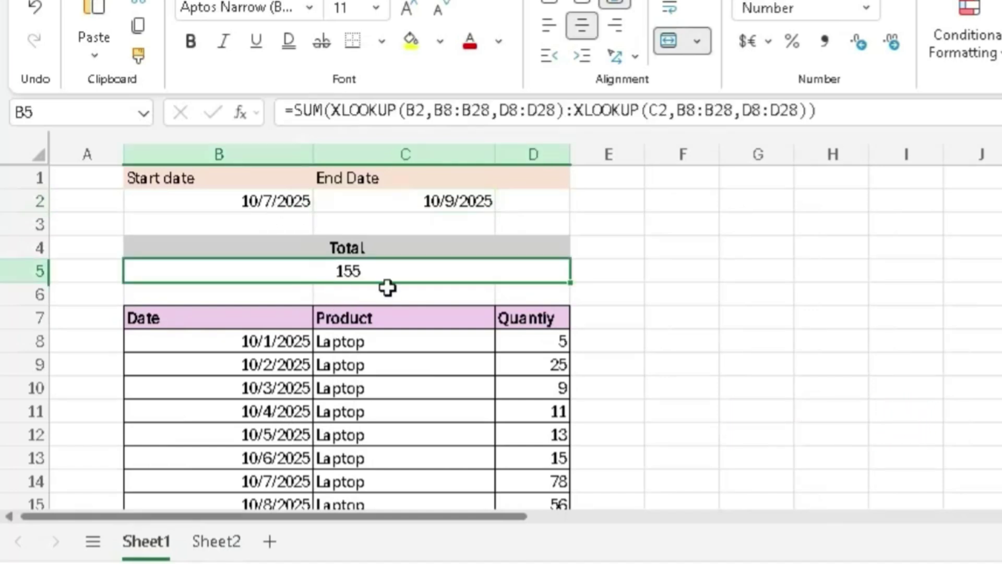
pyautogui.press('Delete')
pyautogui.click(740, 315)
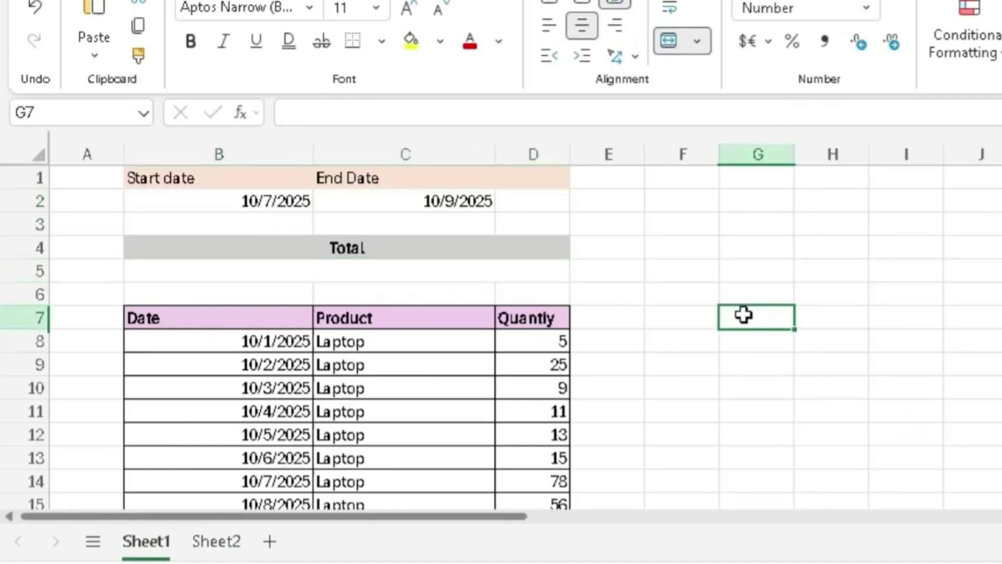
# Start a SUM formula in B5 whose first XLOOKUP finds B2 in B8:B28 and returns from D8:D28.
pyautogui.click(382, 272)
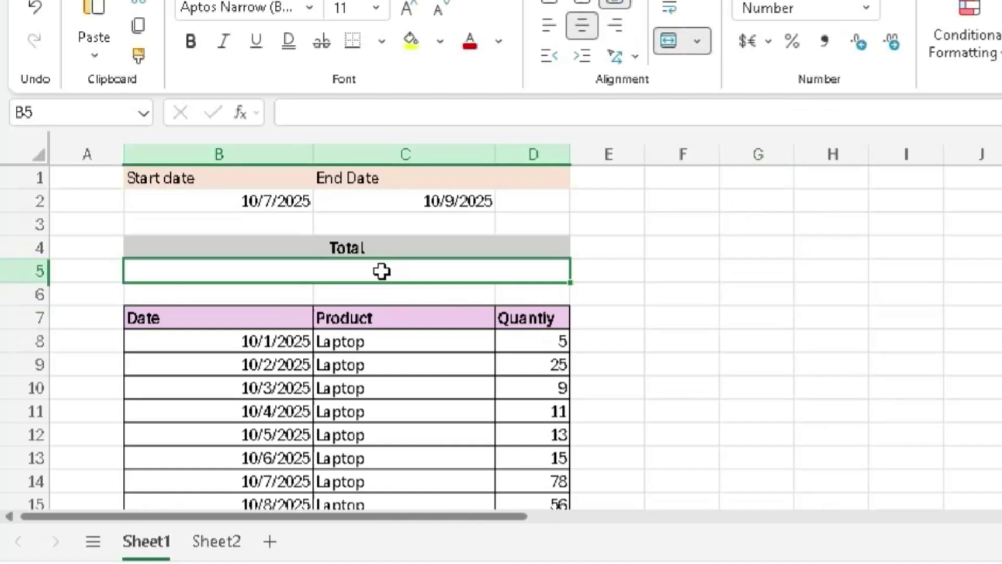
pyautogui.write('=sum')
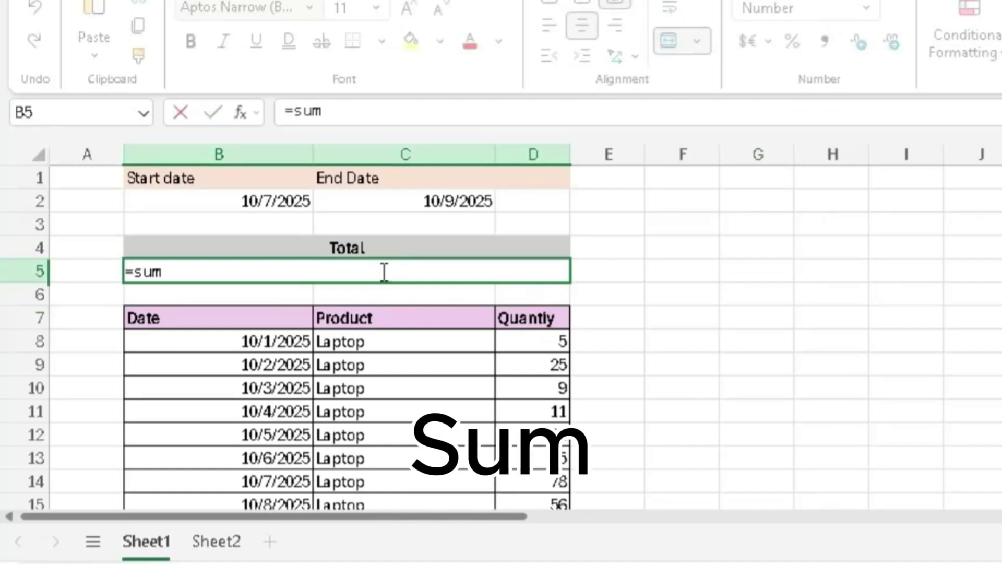
pyautogui.write('(x')
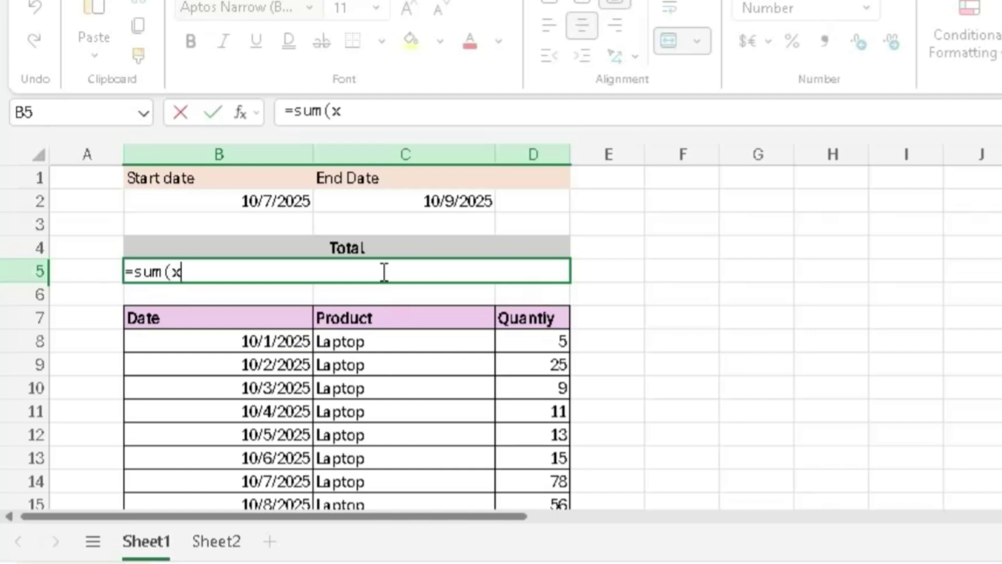
pyautogui.write('look')
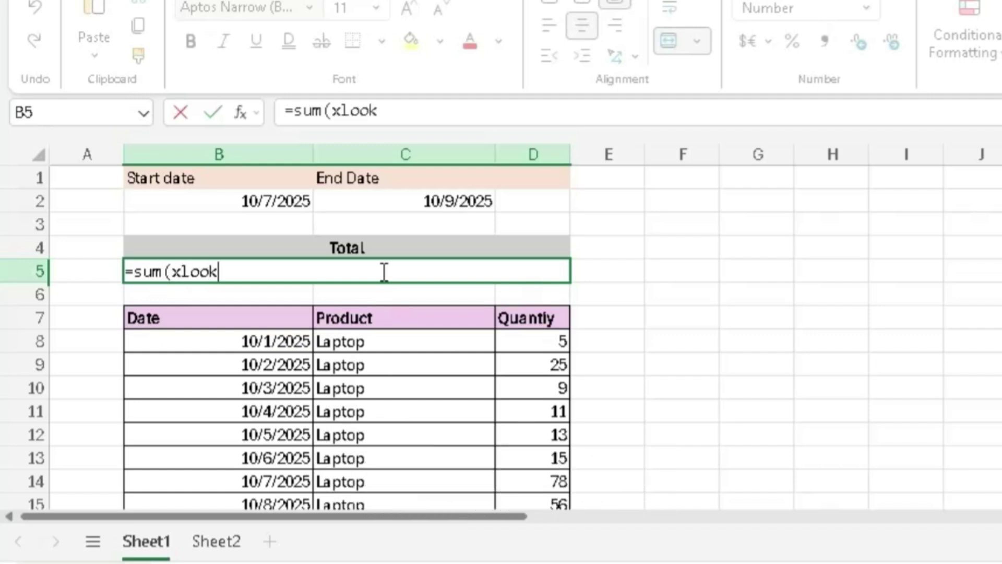
pyautogui.write('u')
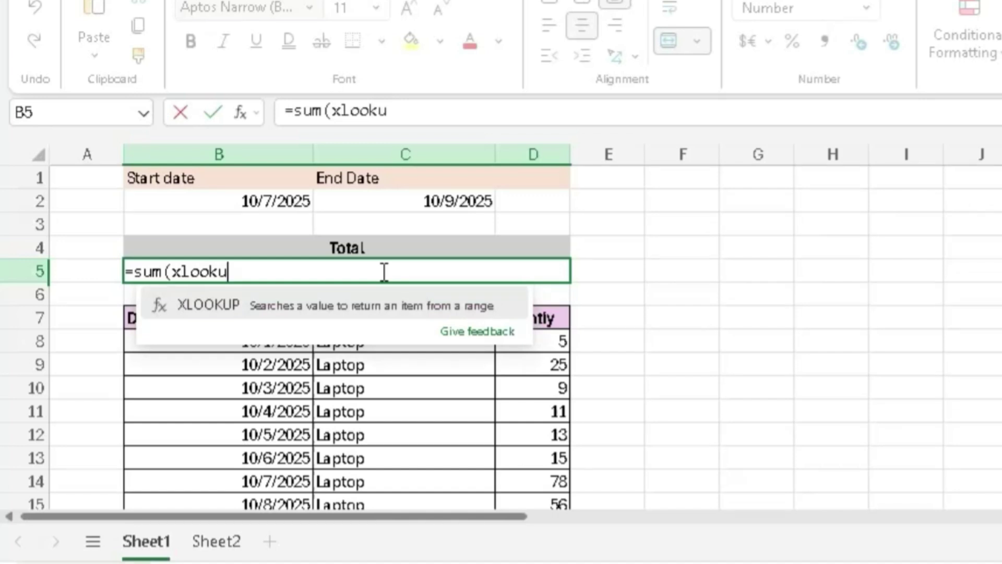
pyautogui.click(162, 306)
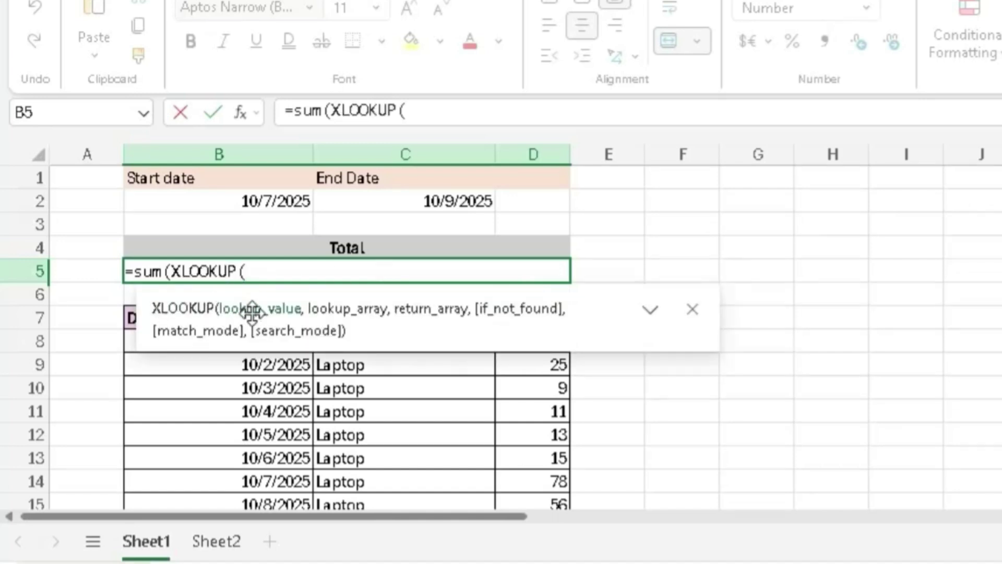
pyautogui.click(263, 200)
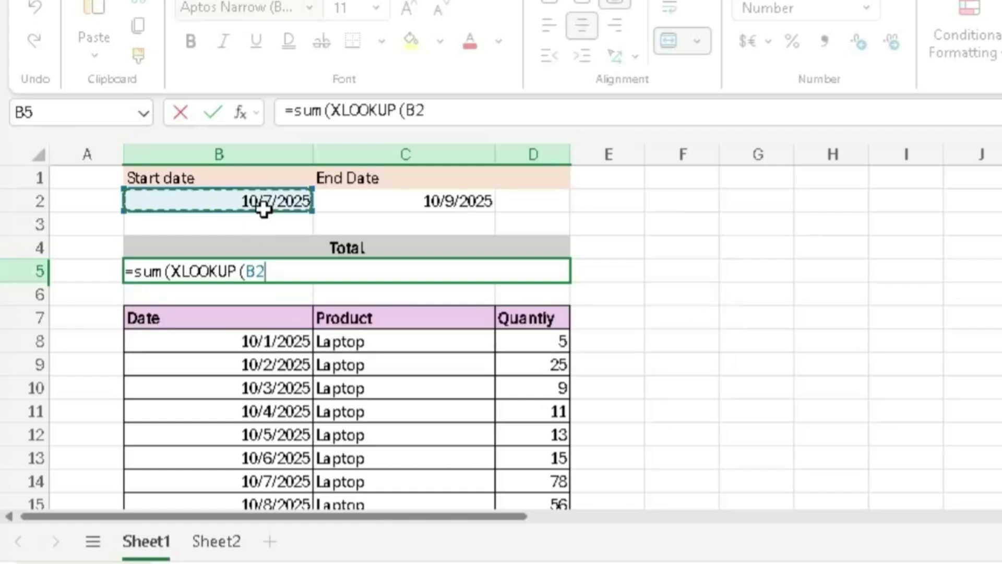
pyautogui.write(',')
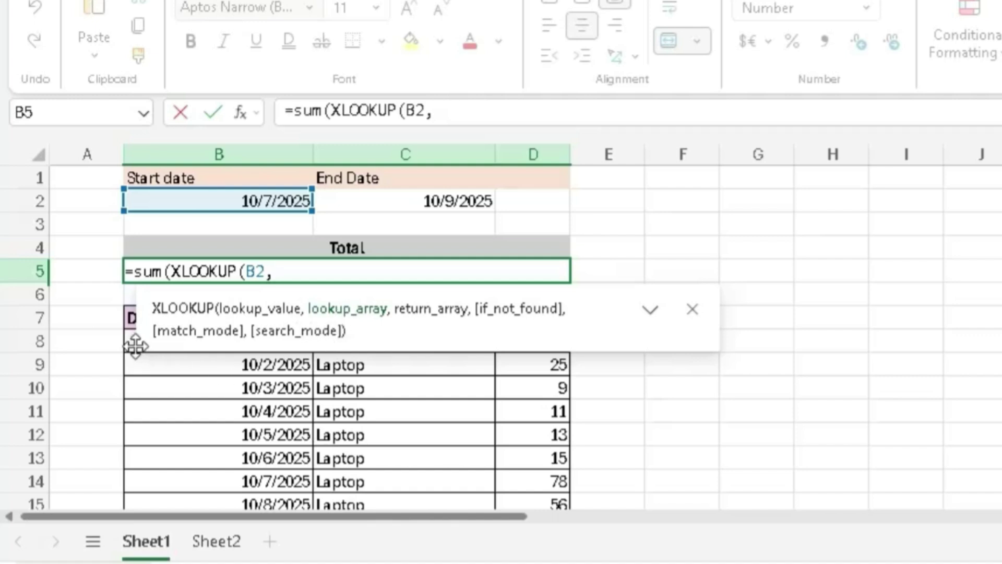
pyautogui.moveTo(129, 342); pyautogui.dragTo(239, 267)
pyautogui.write(',')
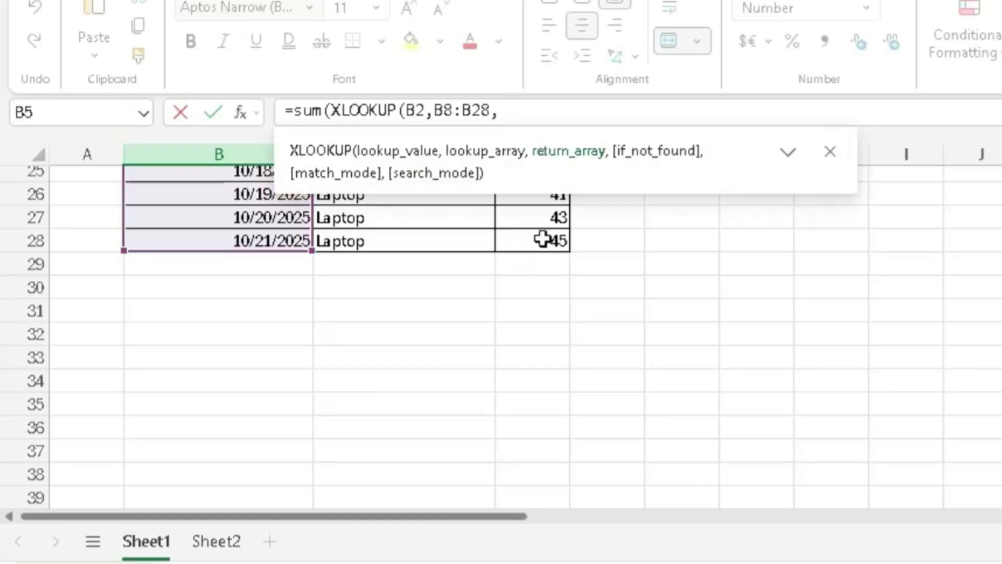
pyautogui.moveTo(544, 241); pyautogui.dragTo(526, 290)
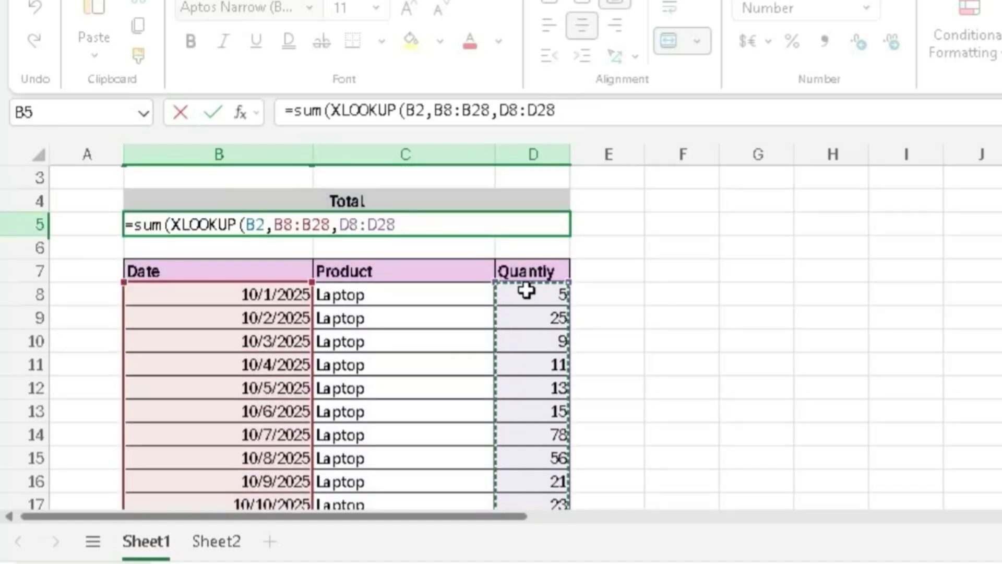
pyautogui.write(')')
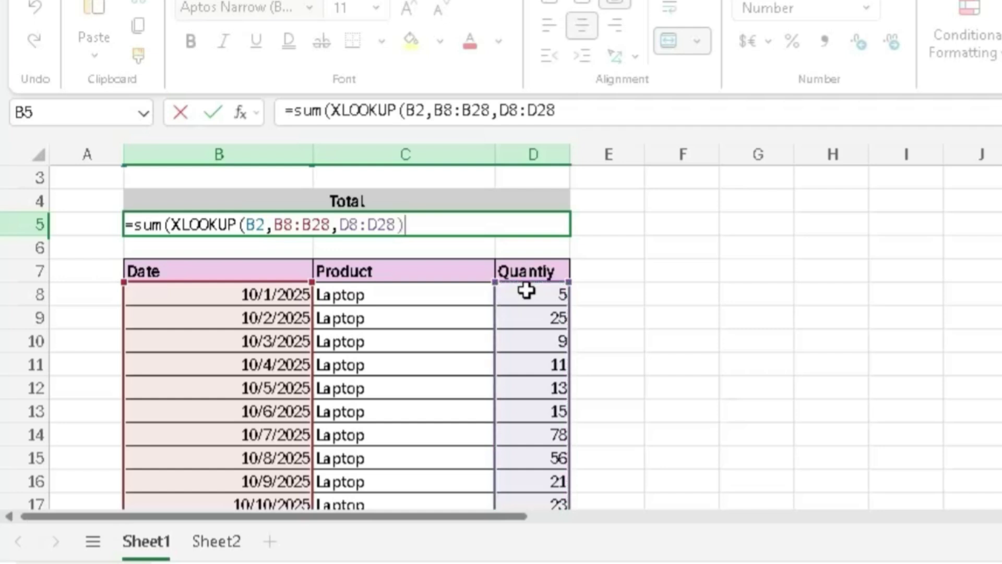
# Complete the SUM range with a colon and a second XLOOKUP using C2, B8:B28 and D8:D28, and enter the formula.
pyautogui.write(':')
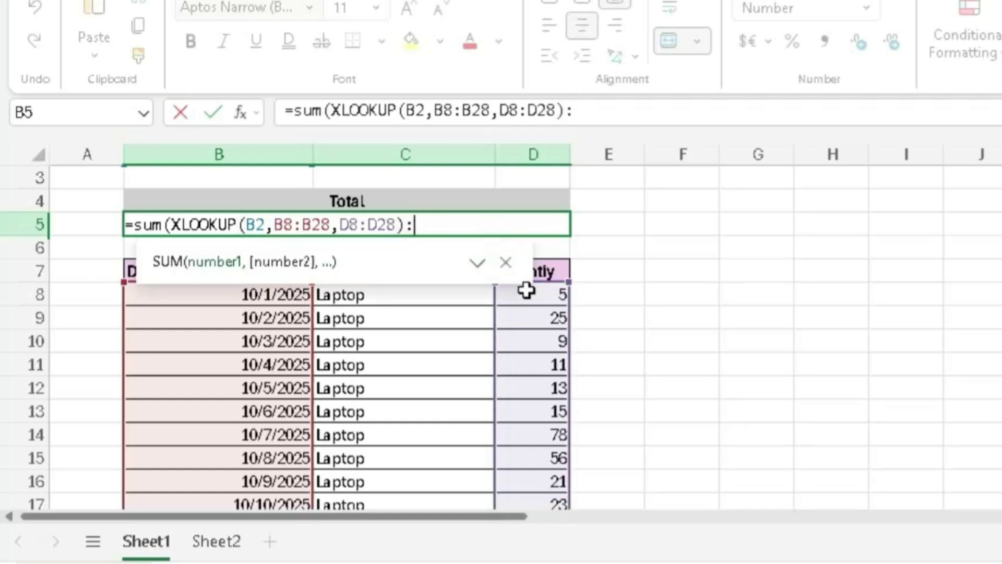
pyautogui.write('xl')
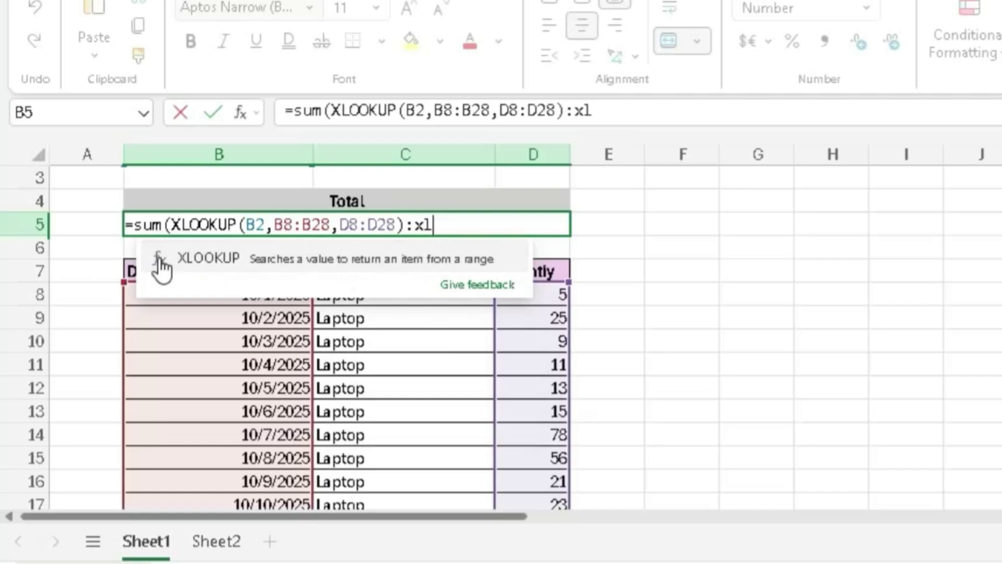
pyautogui.doubleClick(161, 266)
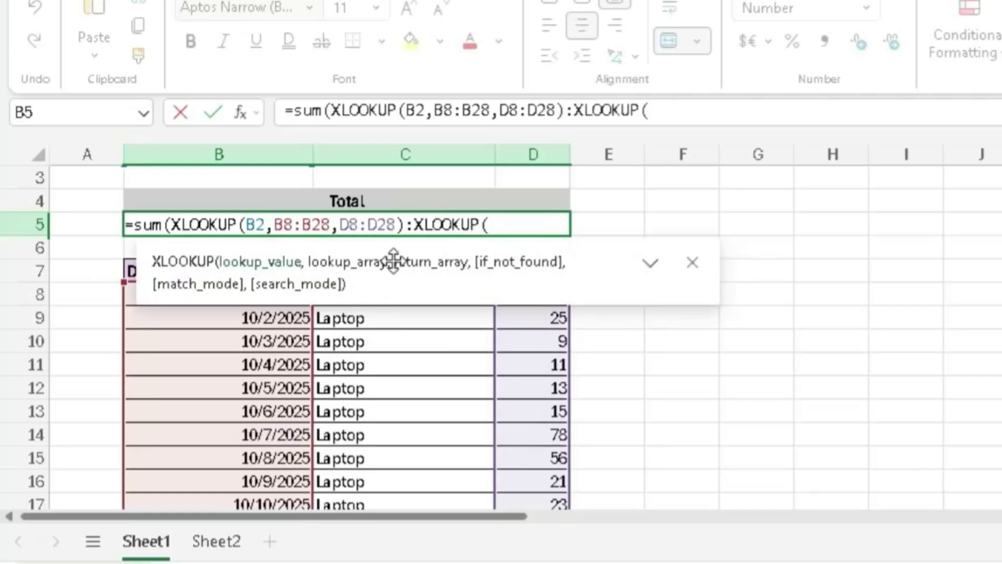
pyautogui.scroll(1, 449, 224)
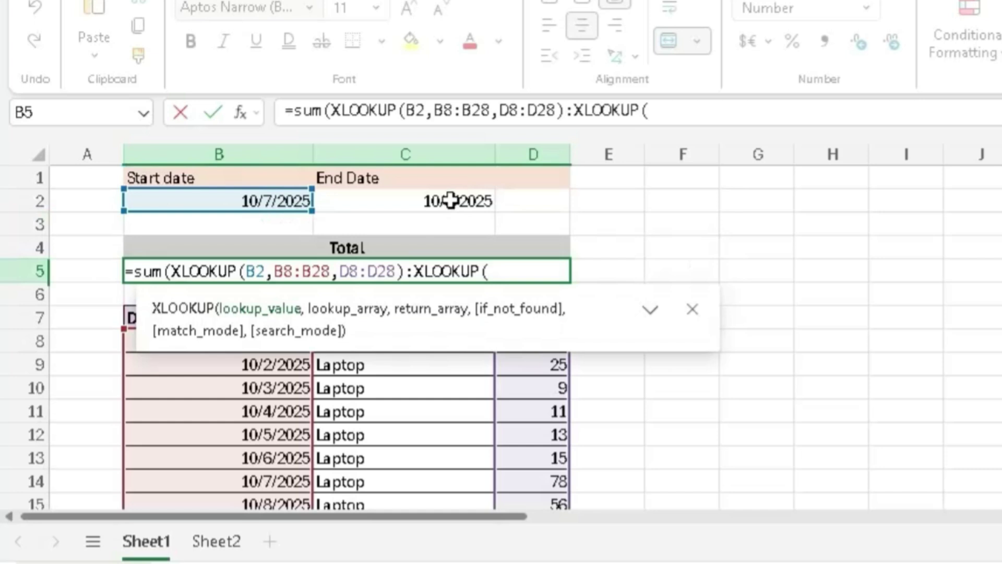
pyautogui.click(450, 200)
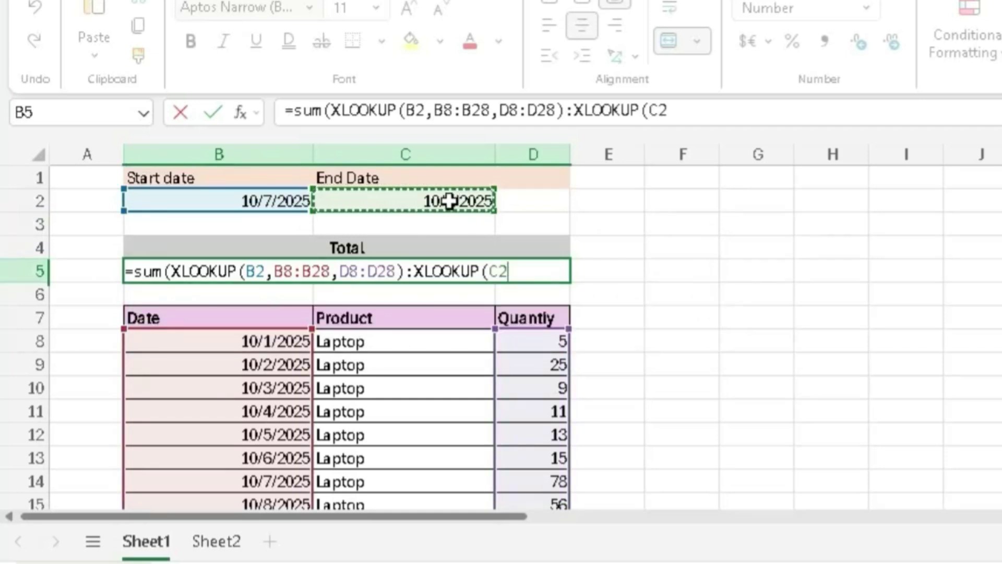
pyautogui.write(',')
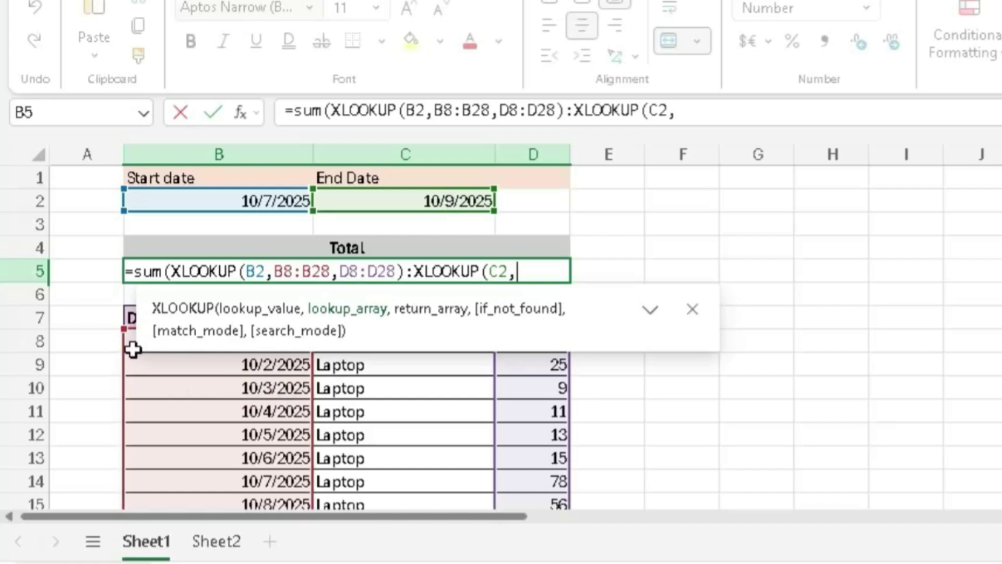
pyautogui.moveTo(134, 342); pyautogui.dragTo(229, 410)
pyautogui.write(',')
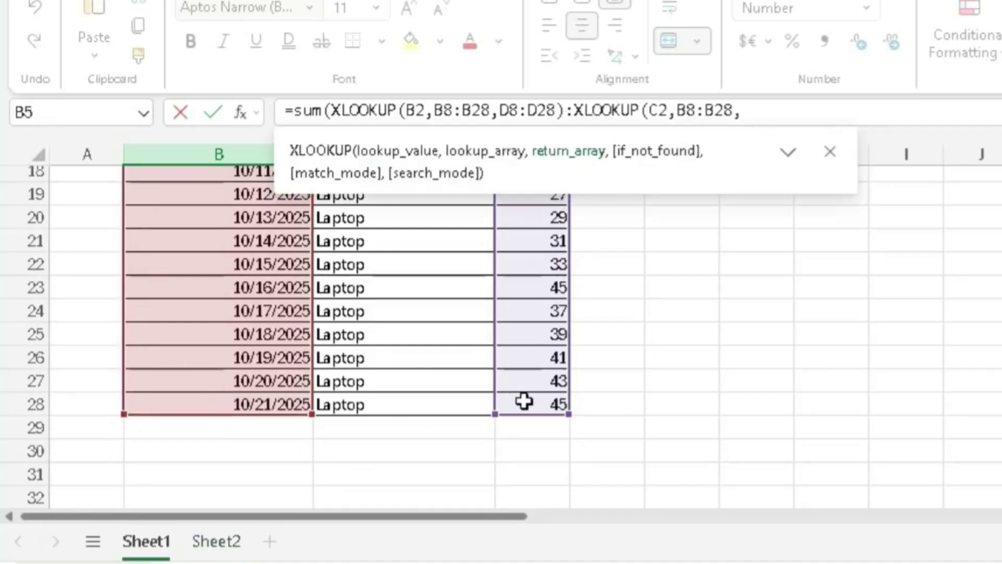
pyautogui.moveTo(539, 407); pyautogui.dragTo(527, 267)
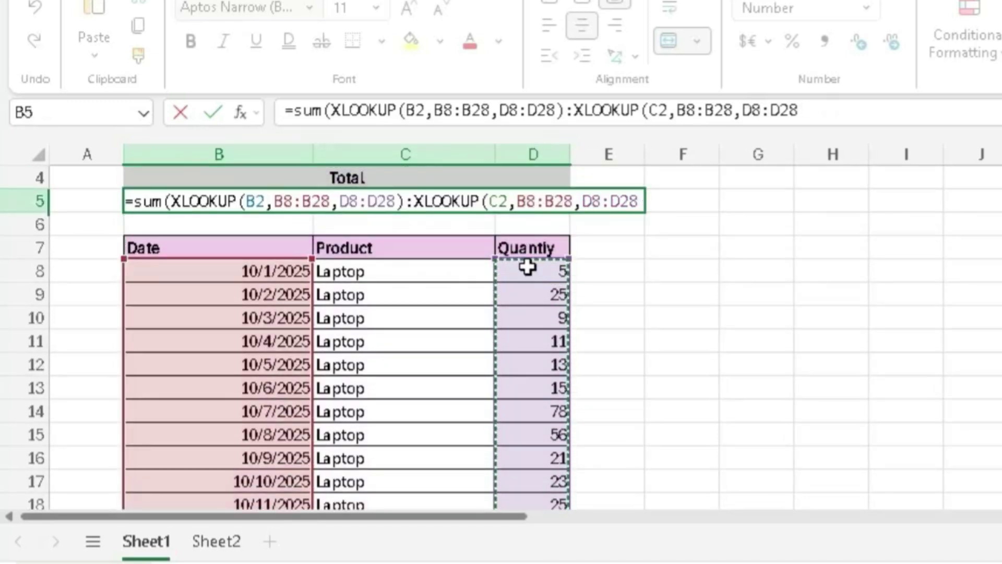
pyautogui.write(')')
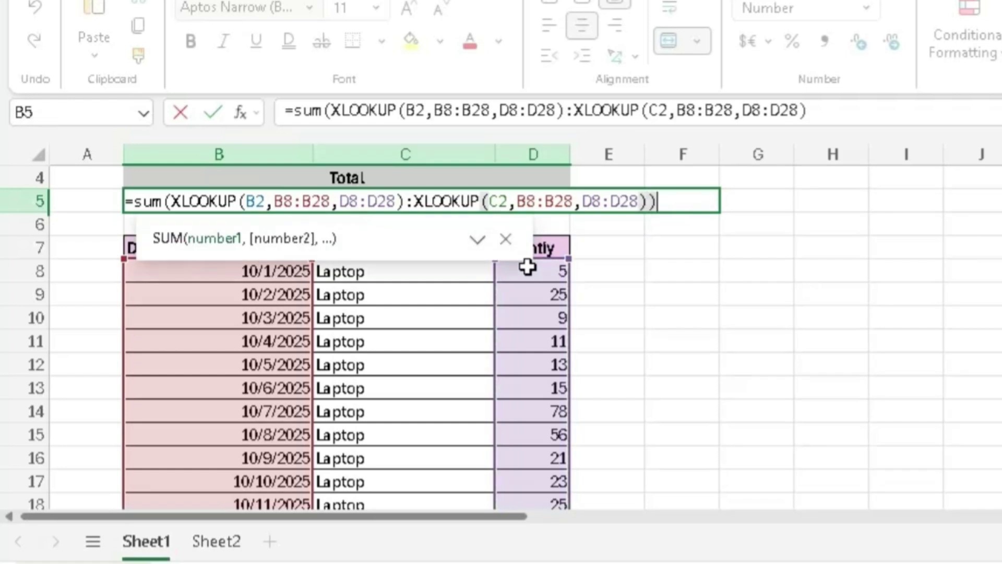
pyautogui.write(')')
pyautogui.press('Return')
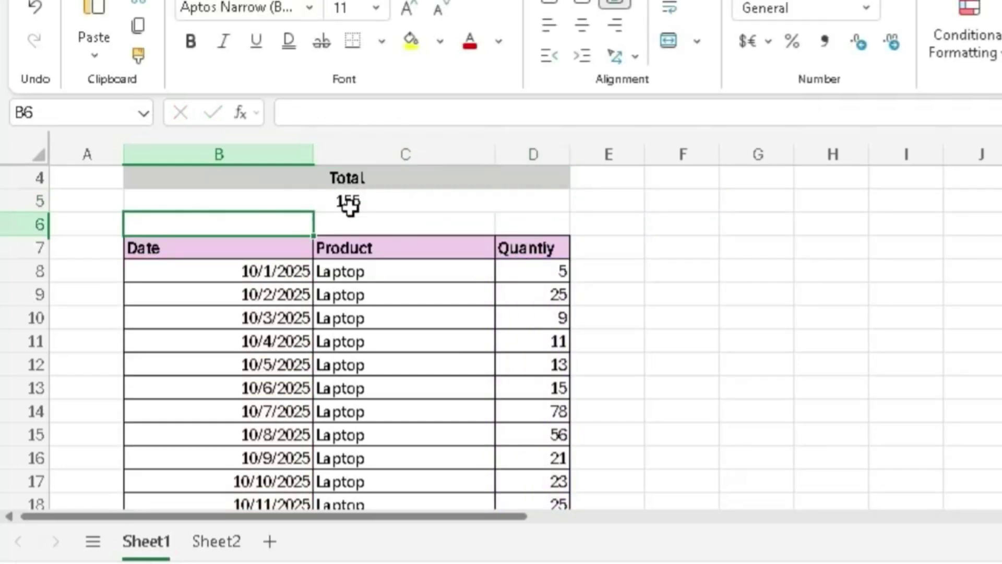
# Review the formula in B5 and set the Start date in B2 to 10/1/2025.
pyautogui.click(395, 209)
pyautogui.scroll(1, 389, 229)
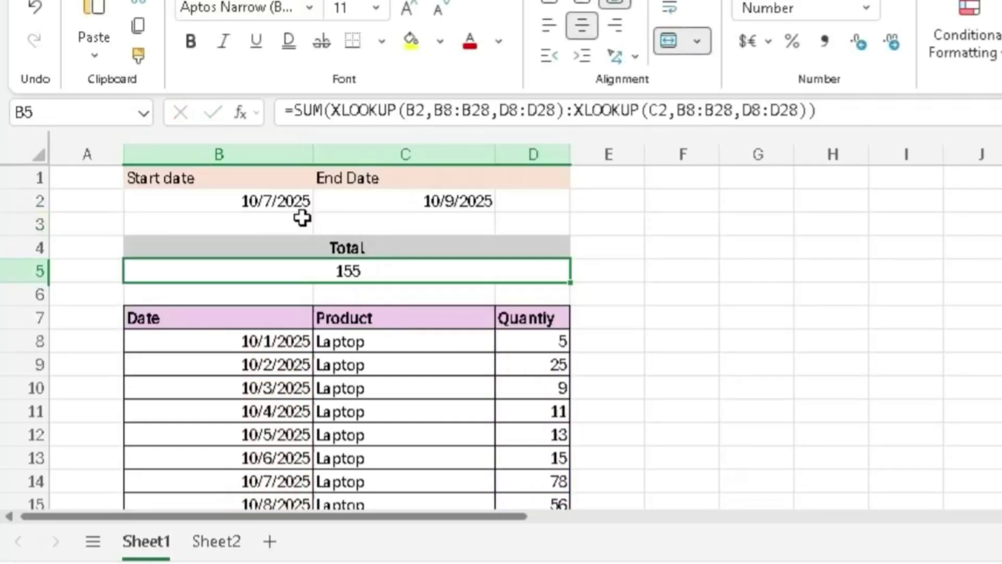
pyautogui.click(293, 200)
pyautogui.click(325, 201)
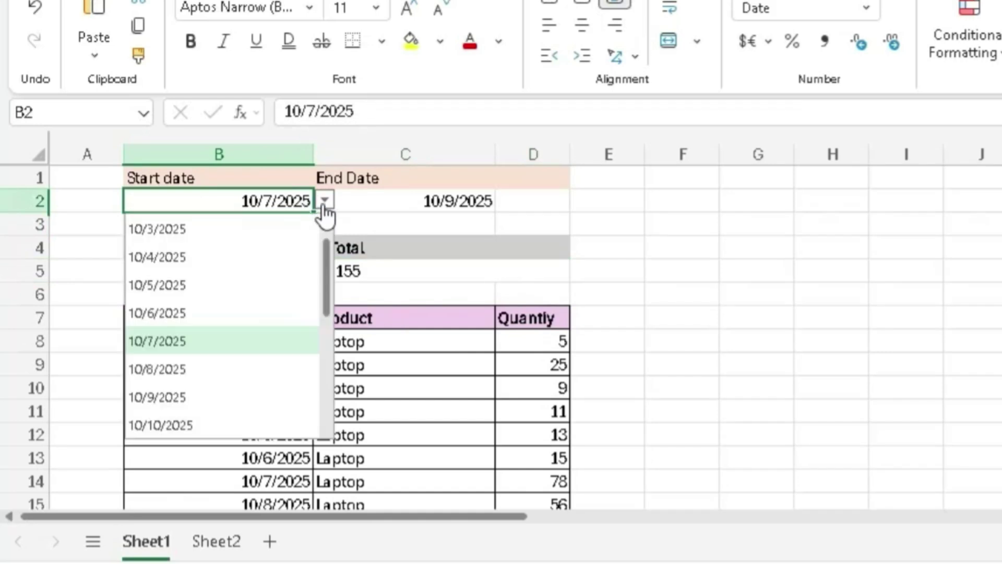
pyautogui.scroll(1, 267, 261)
pyautogui.click(221, 230)
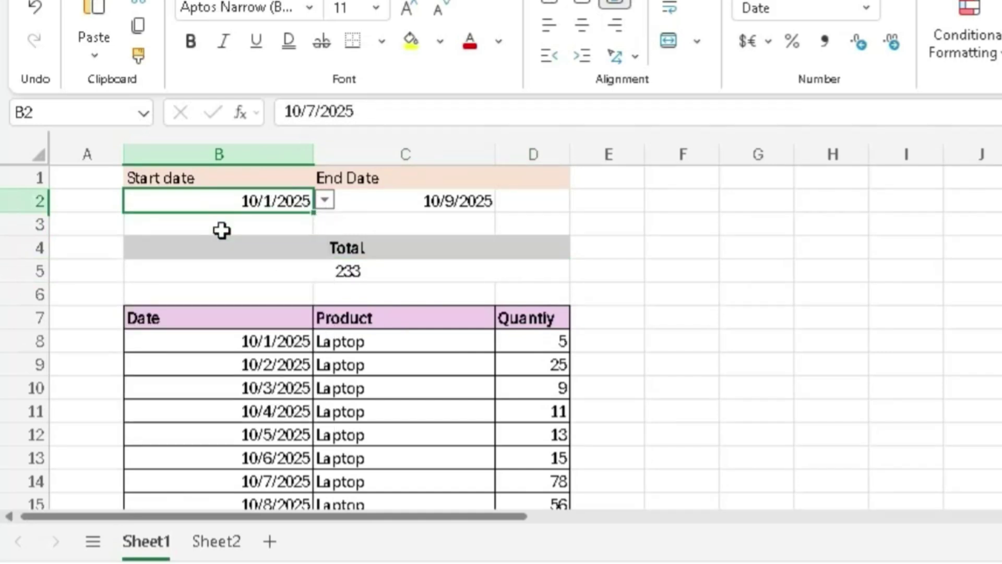
# Set the End Date in C2 to 10/14/2025 and check the Total formula in B5.
pyautogui.click(423, 200)
pyautogui.click(507, 200)
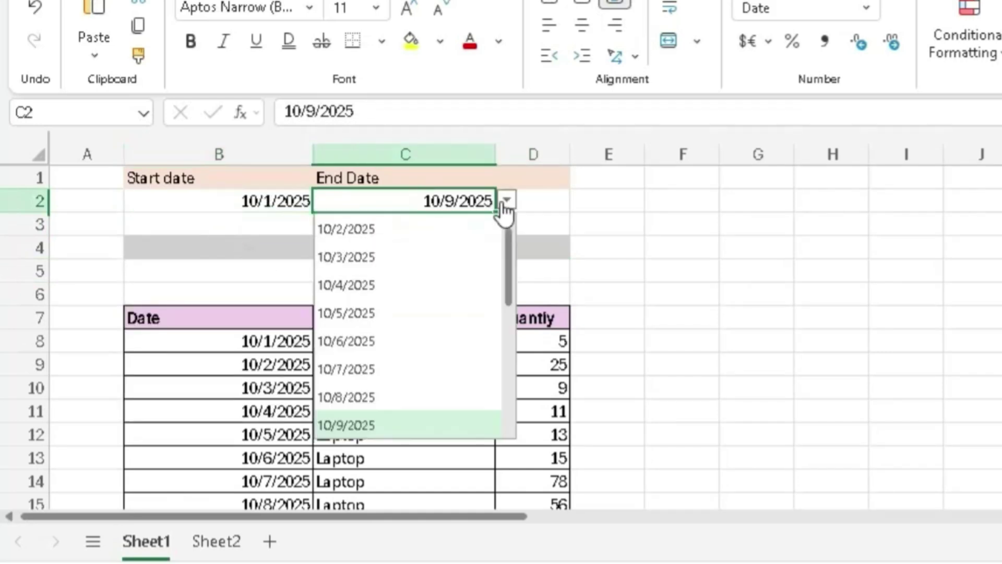
pyautogui.scroll(-4, 413, 339)
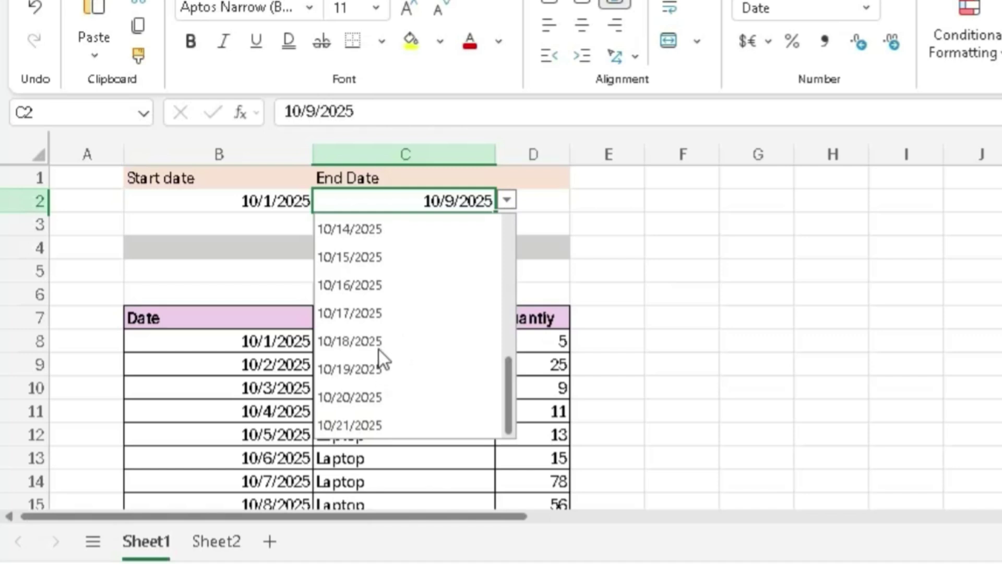
pyautogui.click(381, 233)
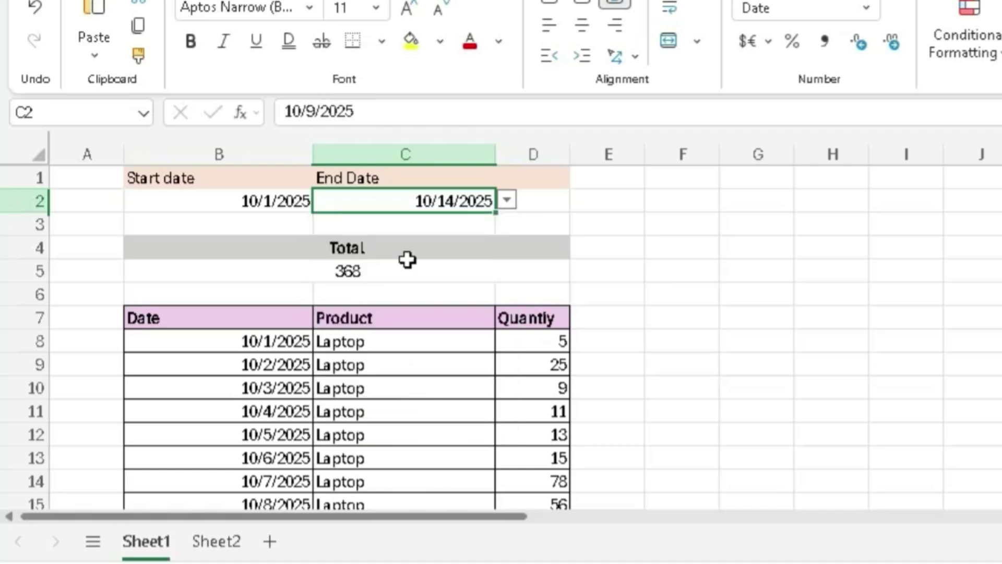
pyautogui.click(378, 270)
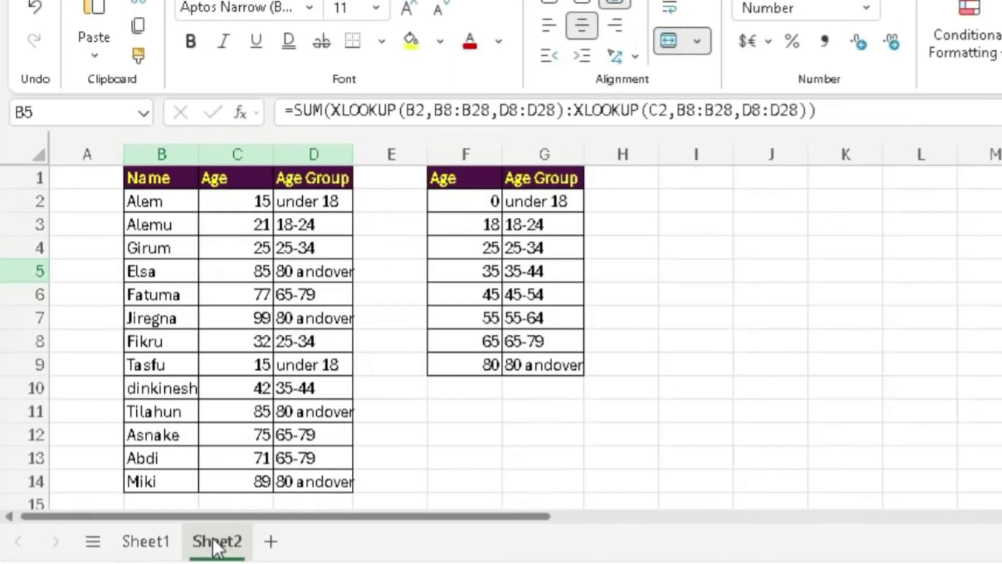
# Set the age in C13 to 17 and check the Age Group formula in D13.
pyautogui.click(421, 402)
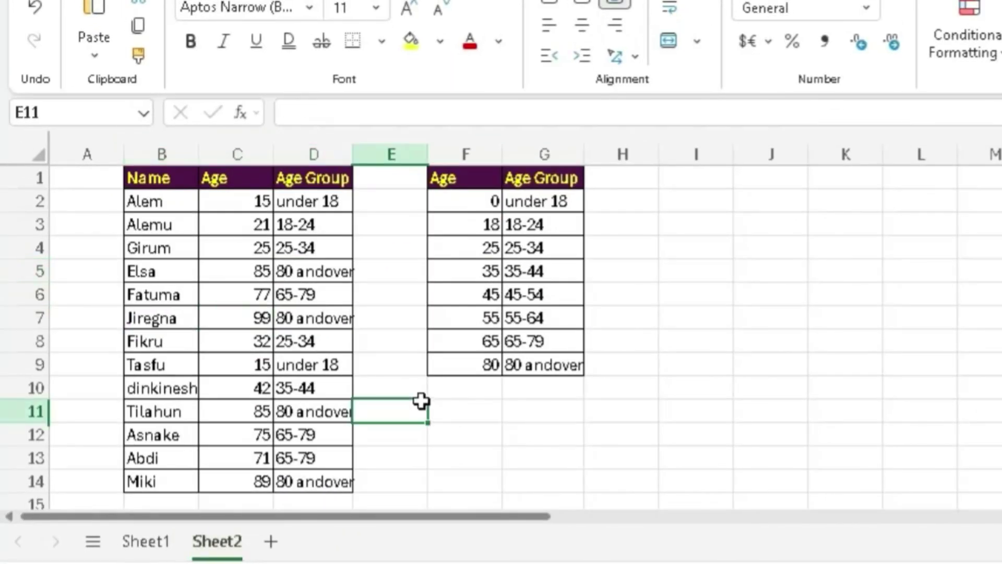
pyautogui.click(260, 460)
pyautogui.write('17')
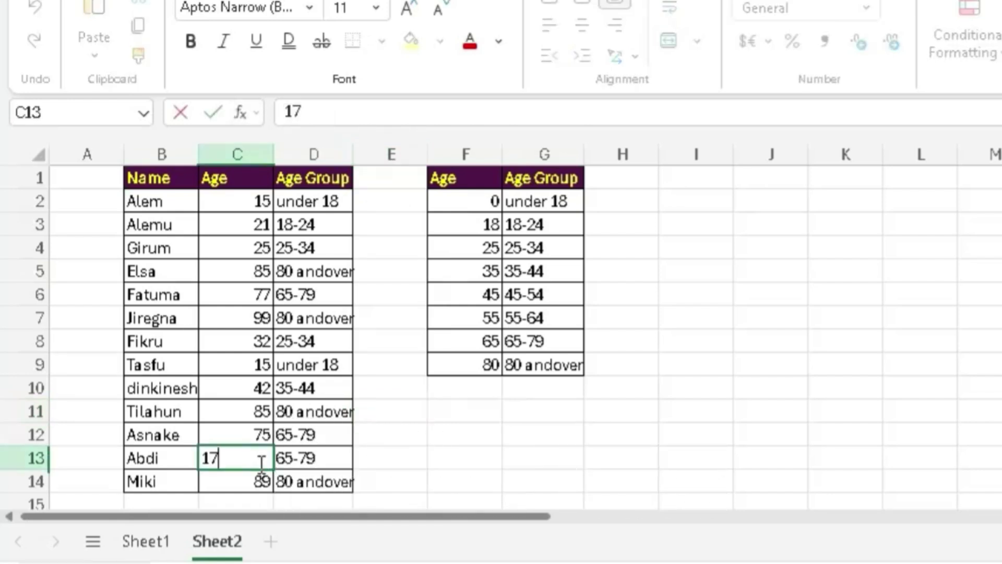
pyautogui.press('Return')
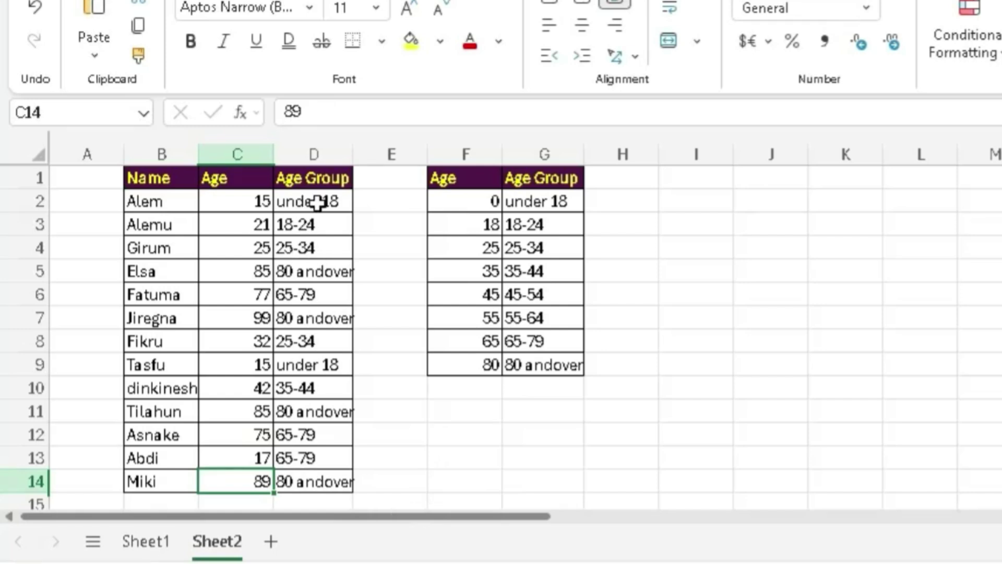
pyautogui.click(261, 458)
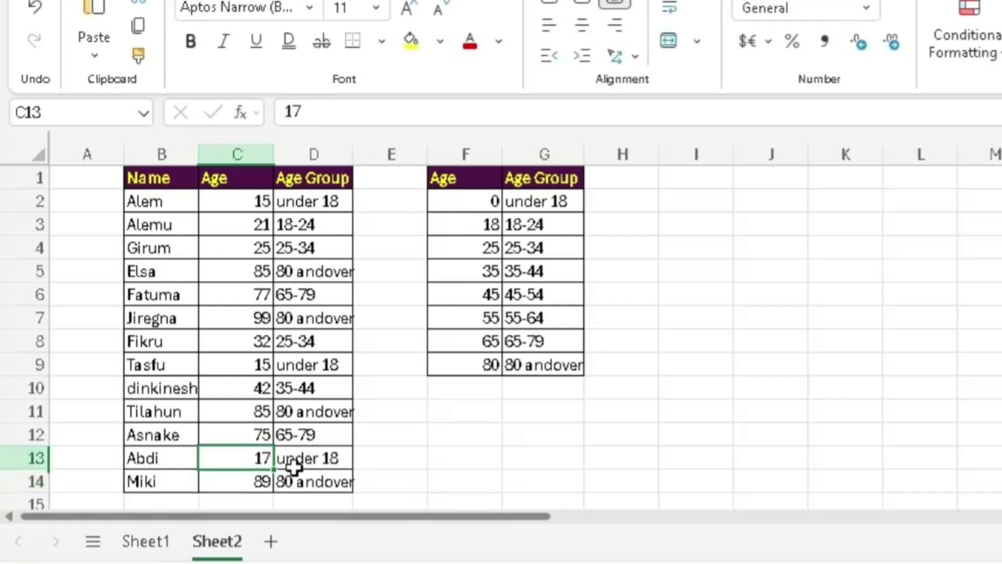
pyautogui.click(329, 458)
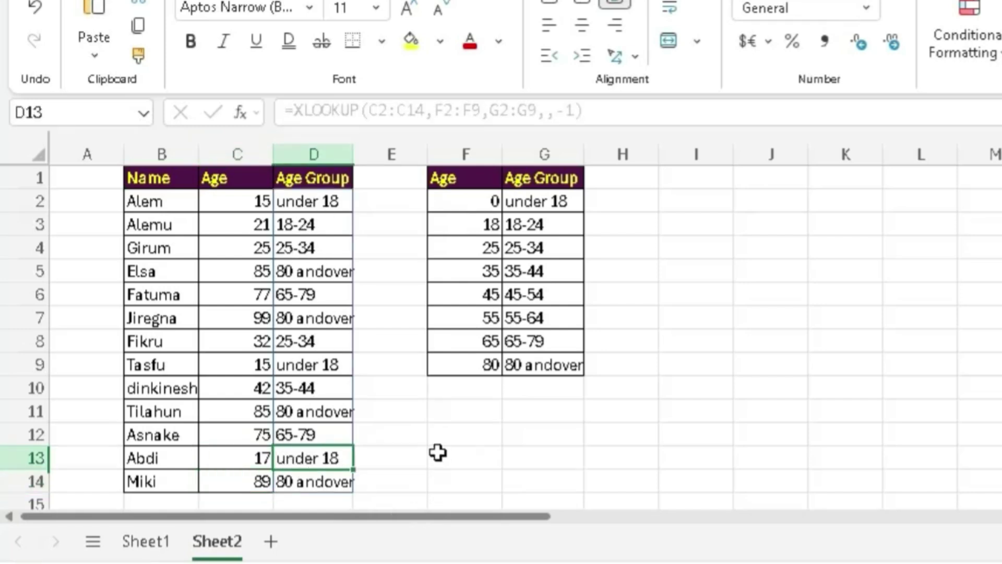
pyautogui.click(642, 438)
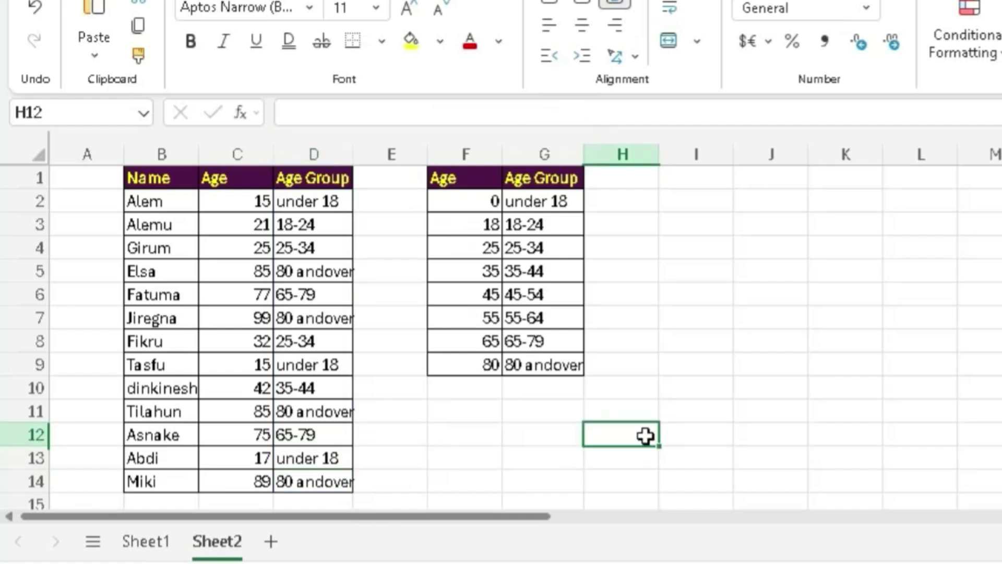
# Clear the Age Group results in D2:D14.
pyautogui.moveTo(297, 204); pyautogui.dragTo(316, 475)
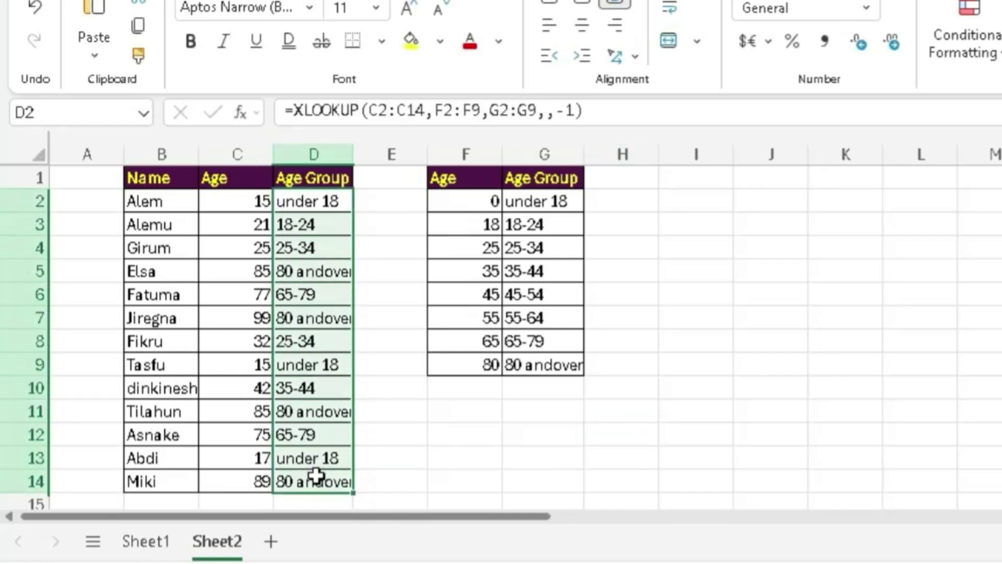
pyautogui.press('Delete')
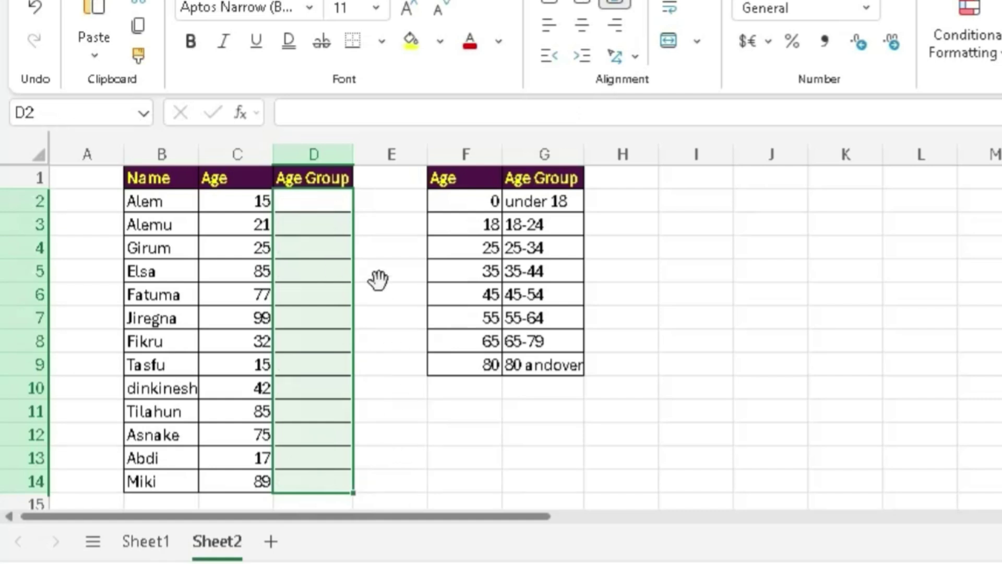
pyautogui.click(393, 255)
# Start an XLOOKUP formula in D2 with C2:C14 as the lookup values and F2:F9 as the lookup array.
pyautogui.click(309, 200)
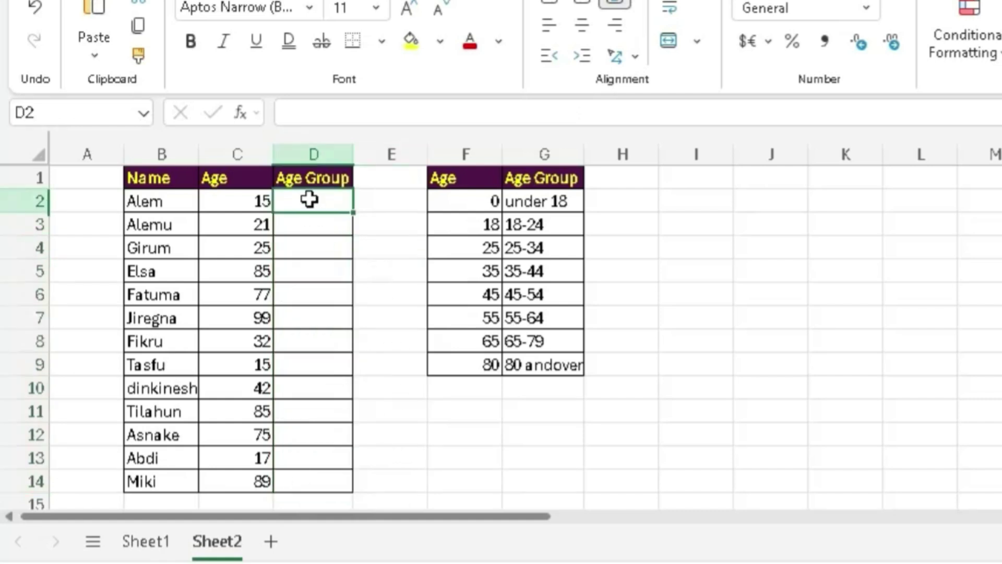
pyautogui.write('=x')
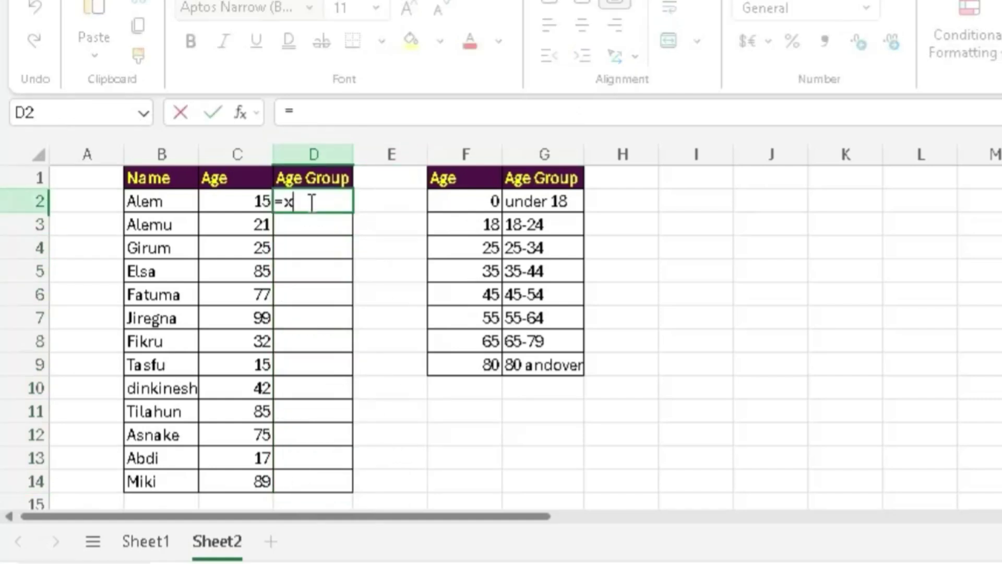
pyautogui.write('l')
pyautogui.doubleClick(310, 238)
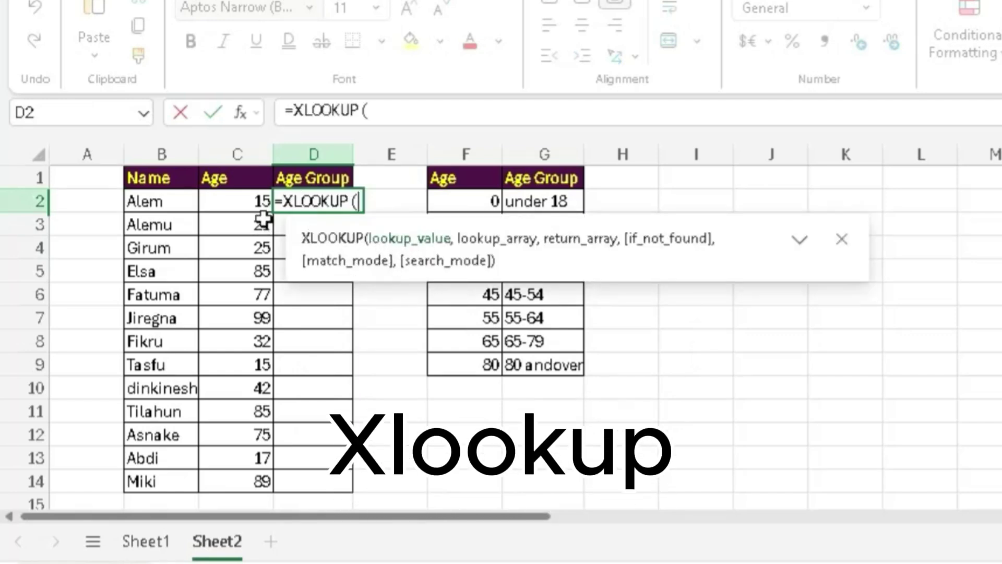
pyautogui.moveTo(253, 201); pyautogui.dragTo(251, 479)
pyautogui.write(',')
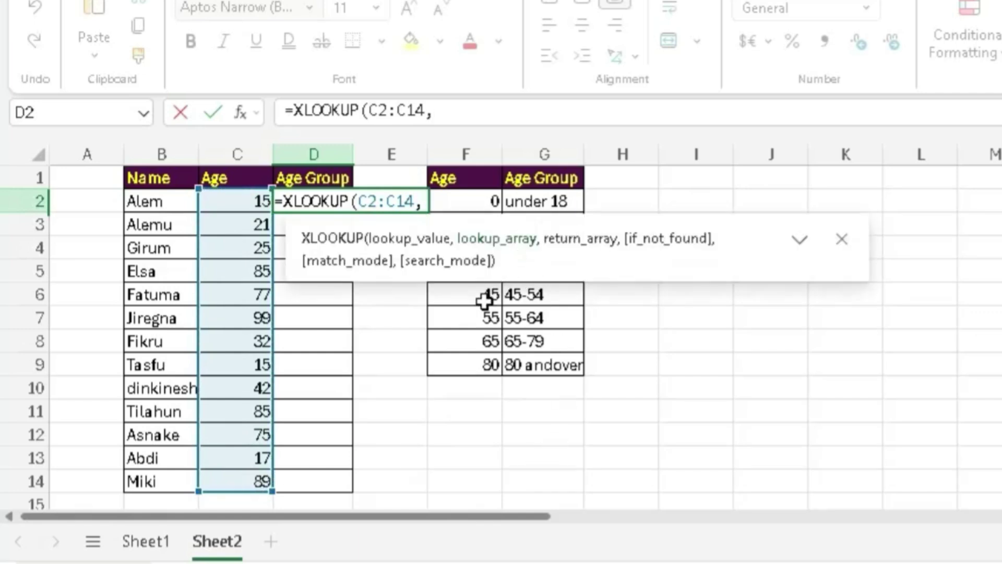
pyautogui.moveTo(464, 197); pyautogui.dragTo(464, 366)
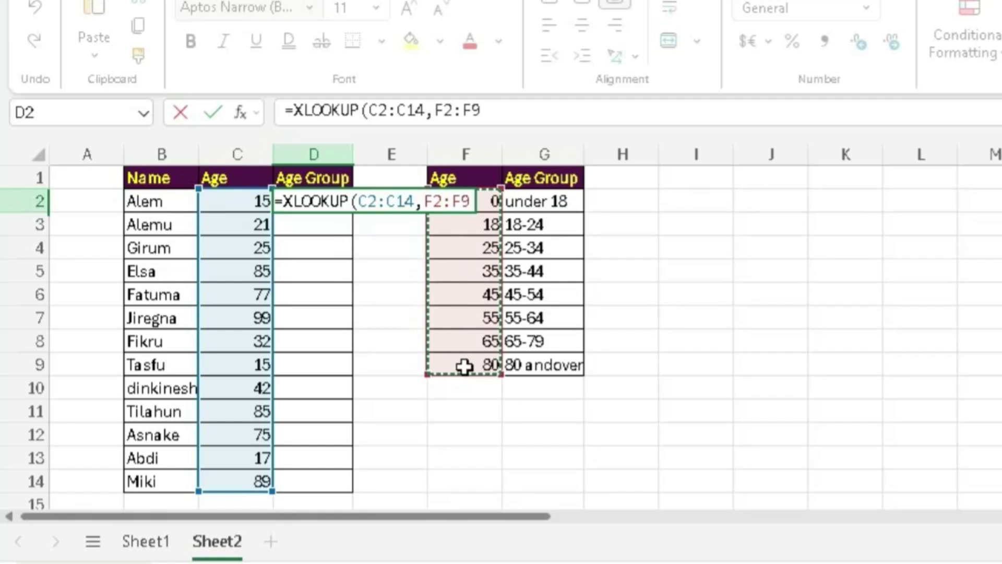
pyautogui.write(',')
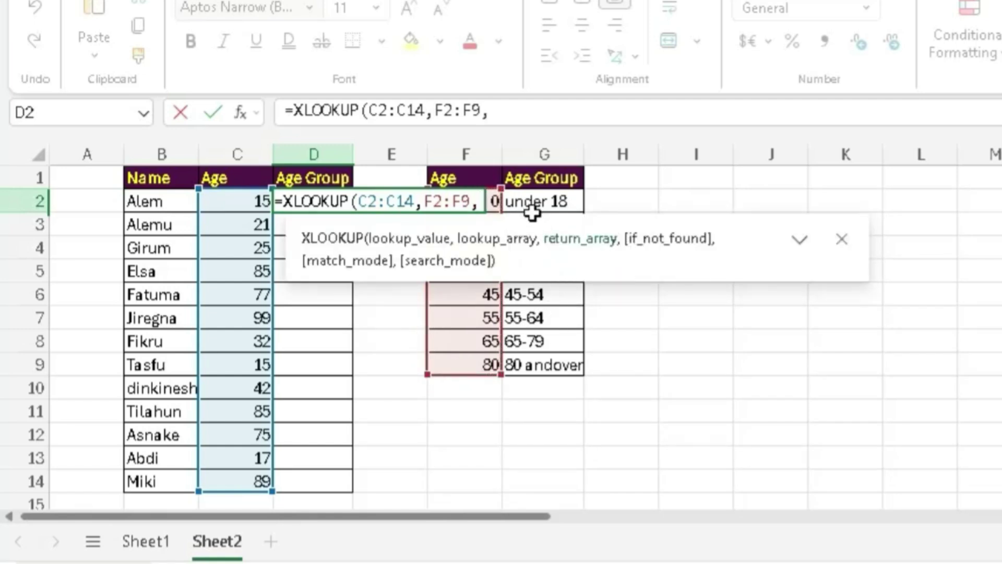
# Complete the XLOOKUP with return array G2:G9, no if_not_found value and match mode -1 (exact match or next smaller item), and enter it.
pyautogui.moveTo(537, 195); pyautogui.dragTo(540, 371)
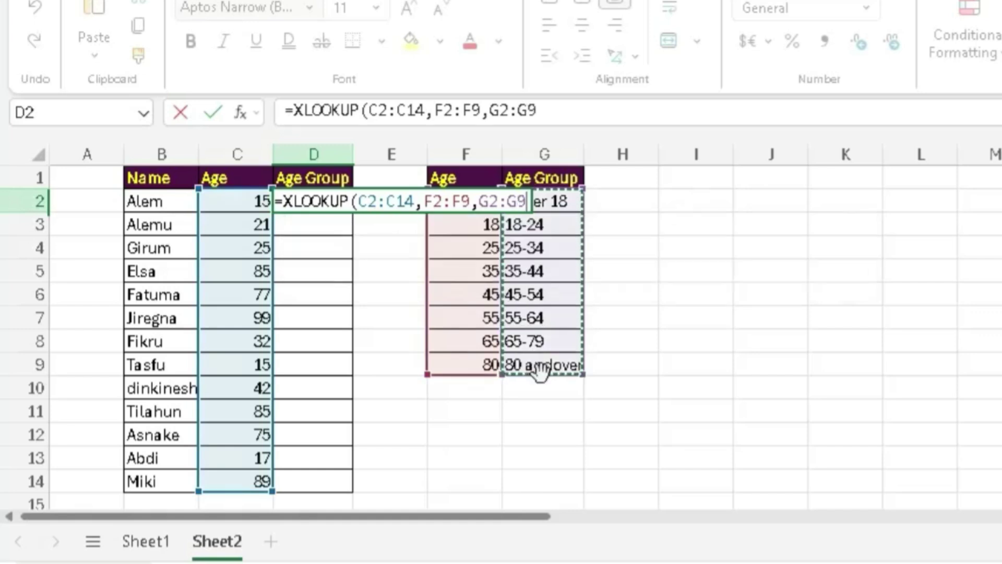
pyautogui.write(',')
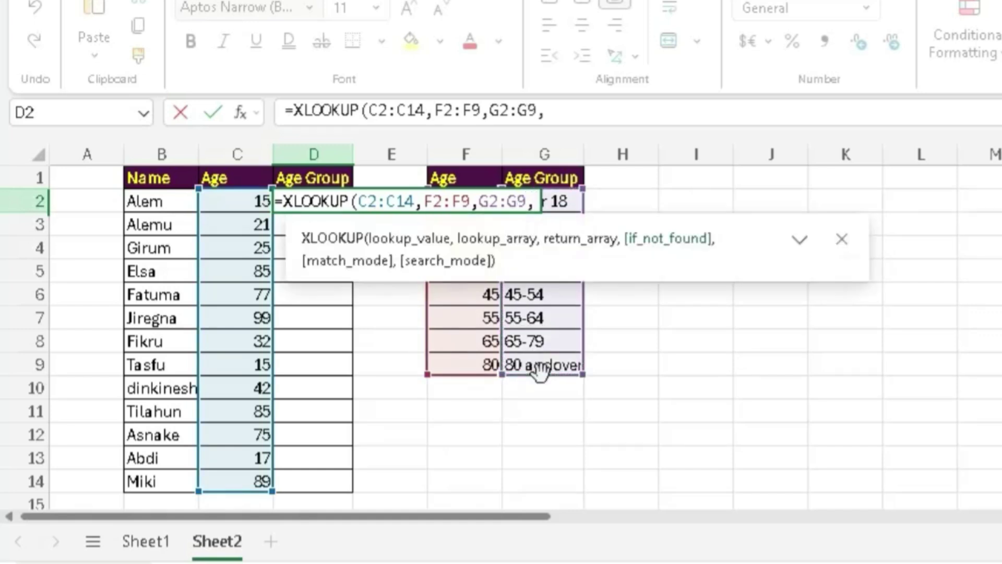
pyautogui.write(',')
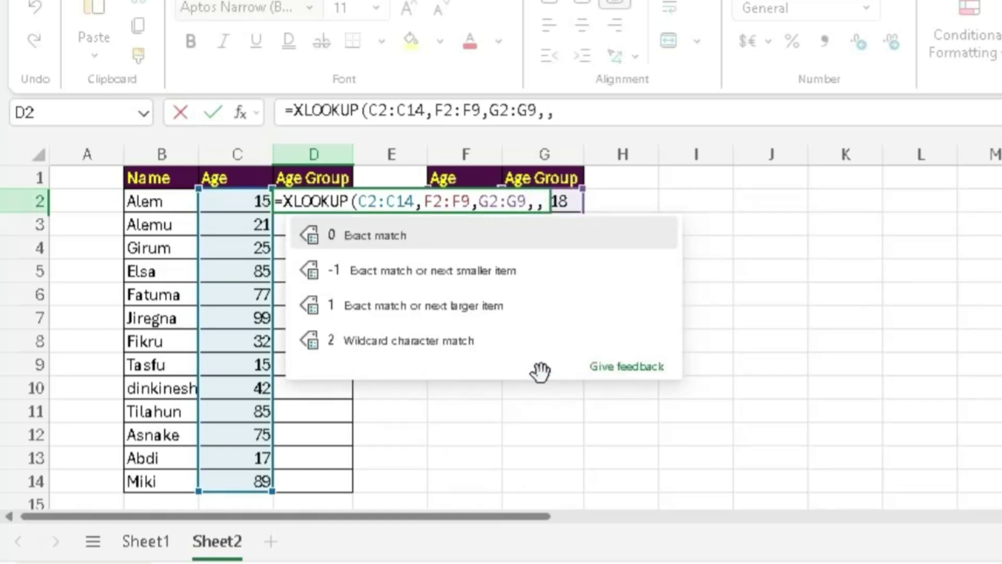
pyautogui.doubleClick(420, 275)
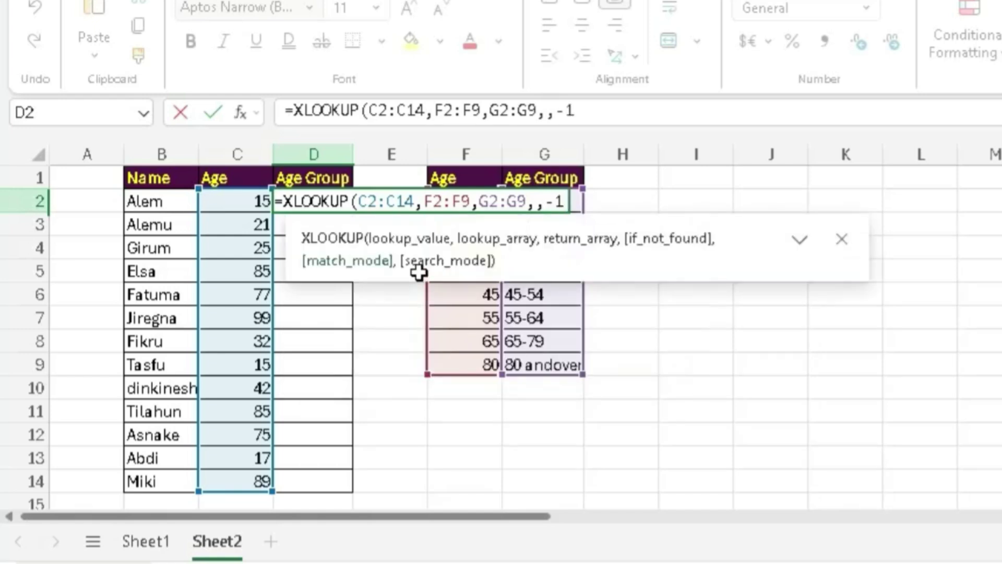
pyautogui.write(')')
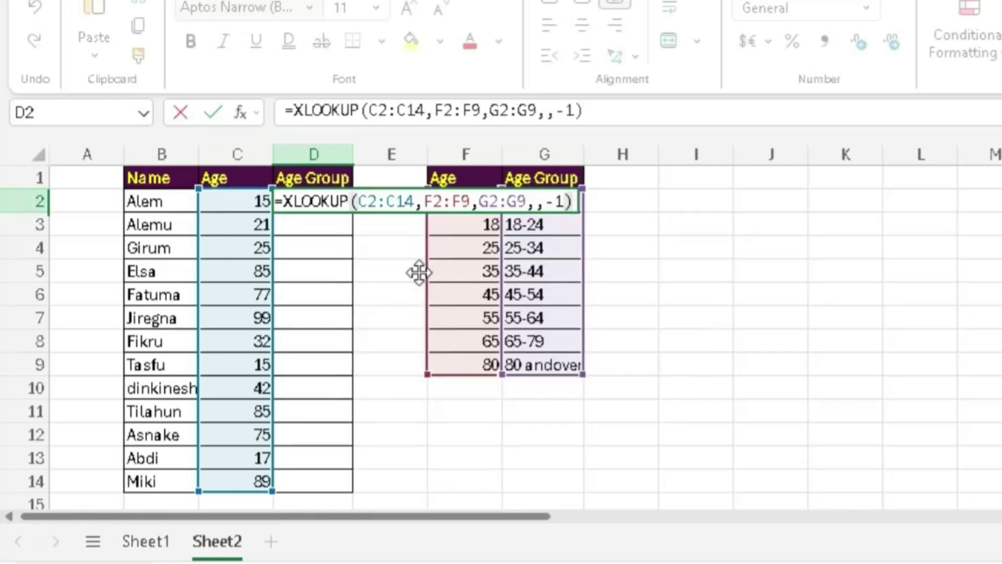
pyautogui.press('Return')
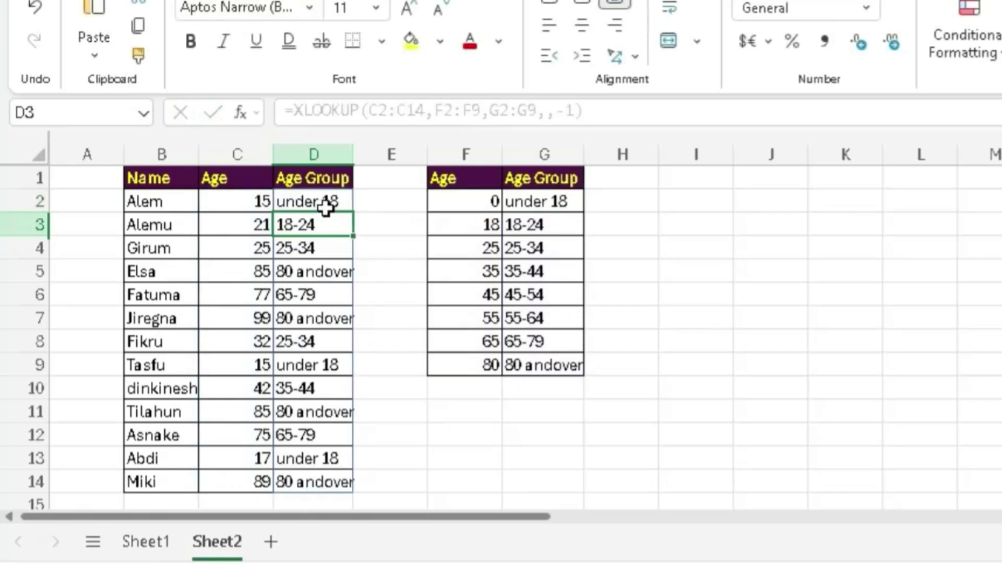
# Set the age in C2 to 55 to test the Age Group lookup.
pyautogui.click(254, 202)
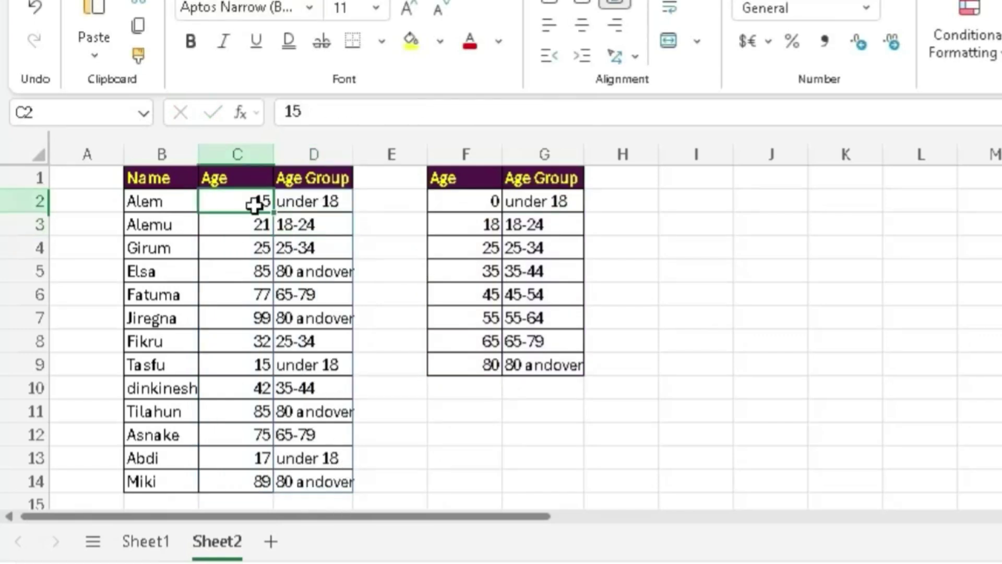
pyautogui.write('55')
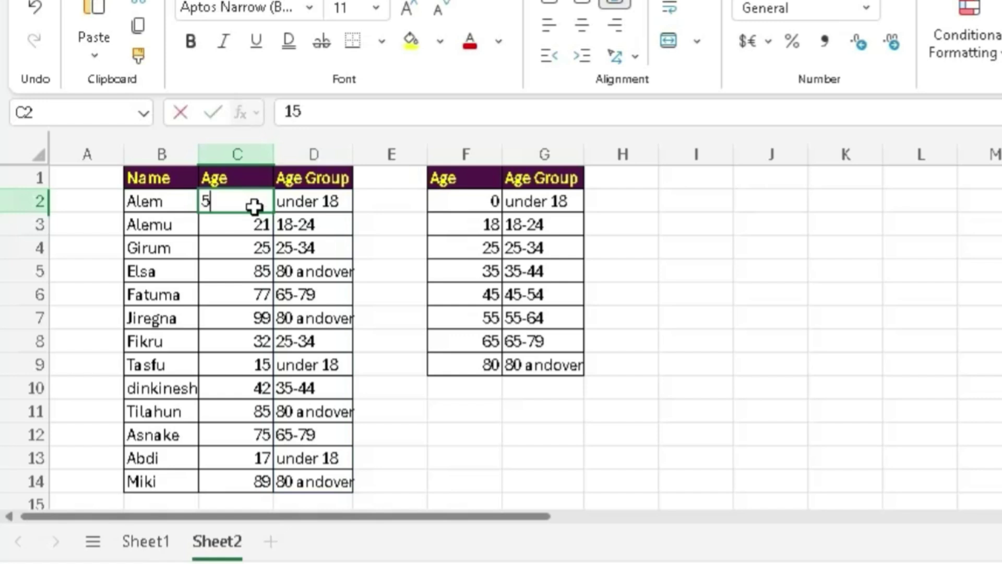
pyautogui.press('Return')
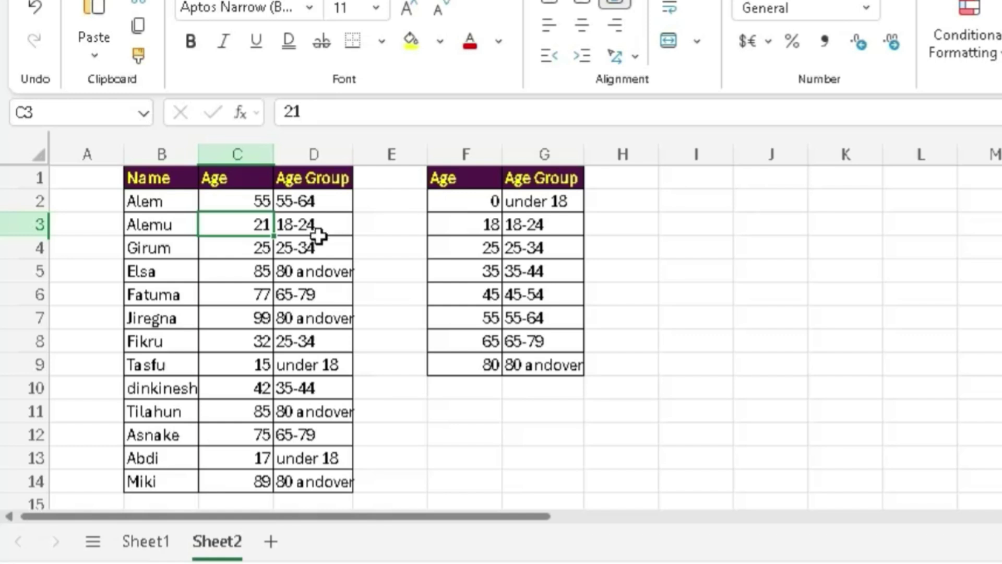
pyautogui.click(150, 545)
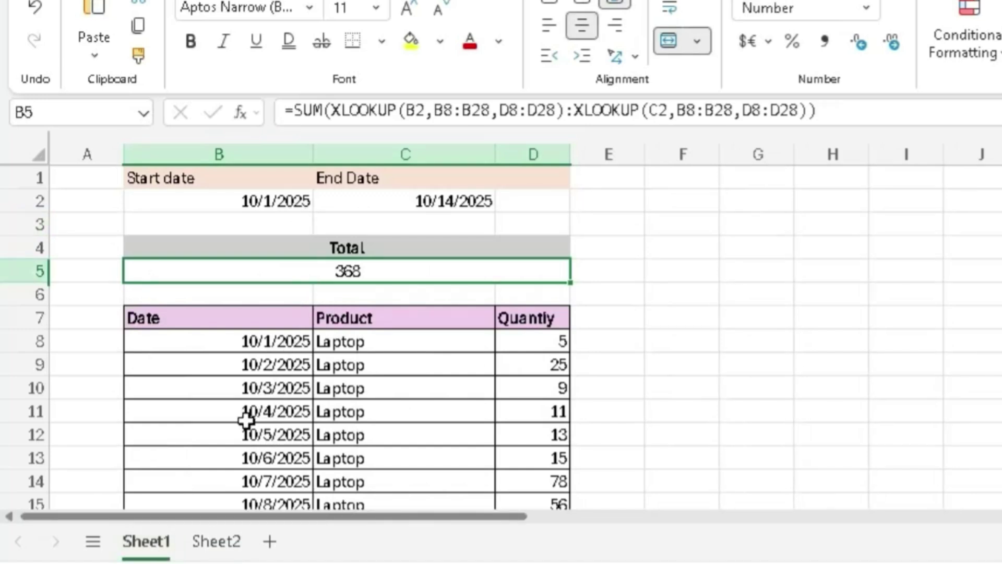
pyautogui.click(222, 543)
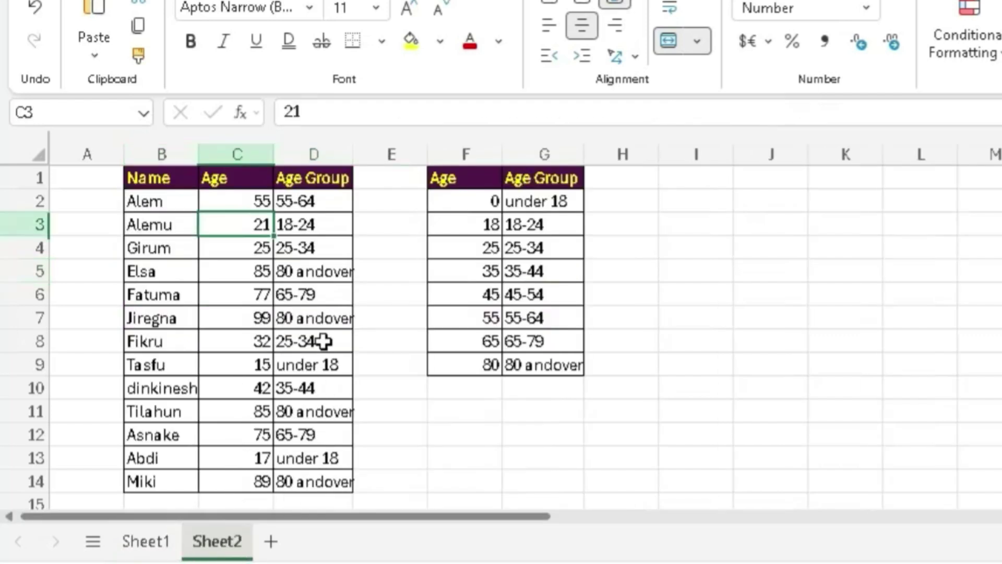